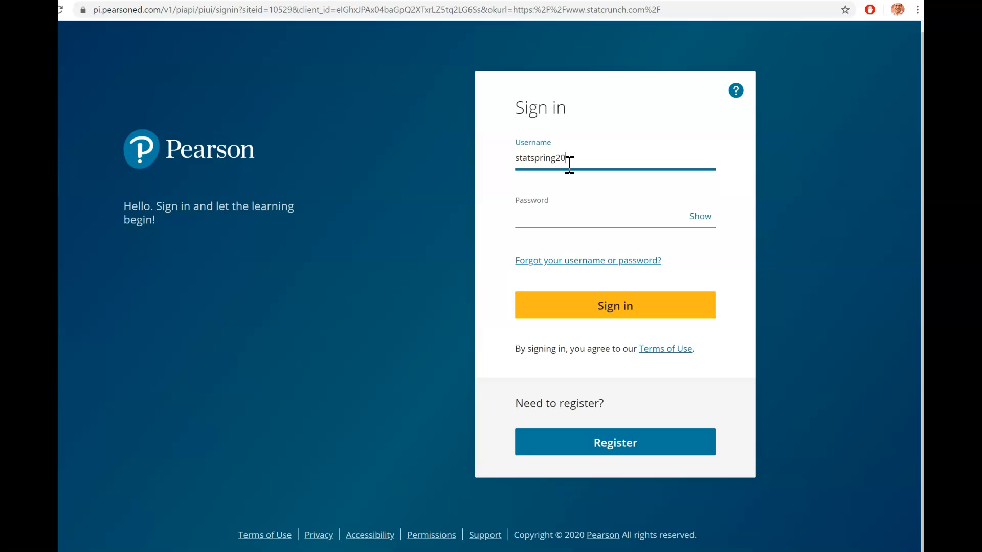
Sign in to the Pearson account with the username and account password, and dismiss the COVID-19 notice
key(Tab)
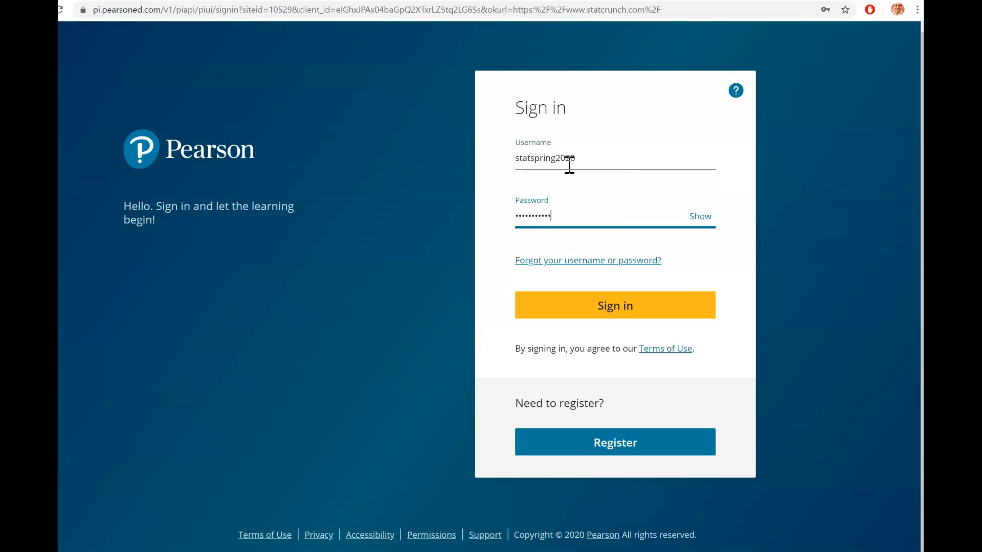
key(Return)
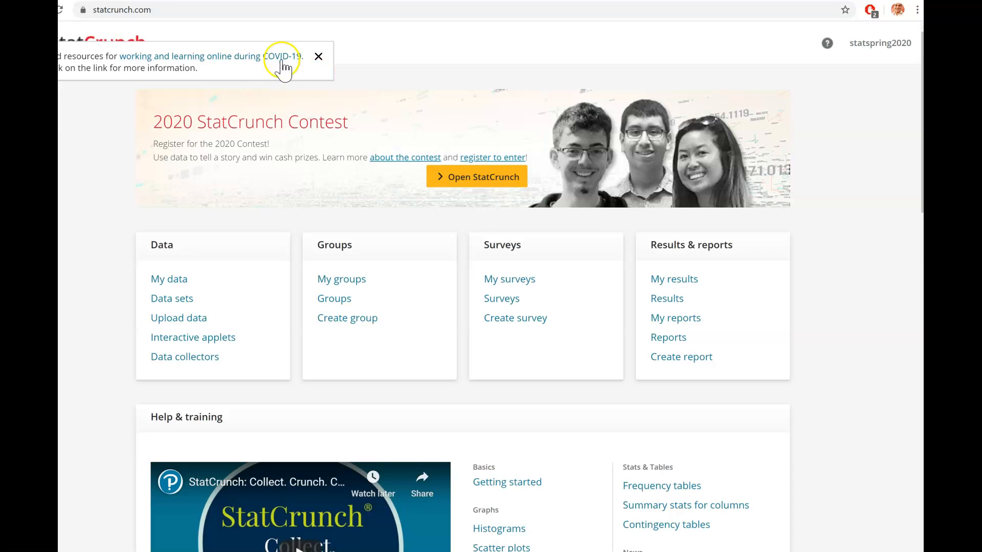
click(319, 56)
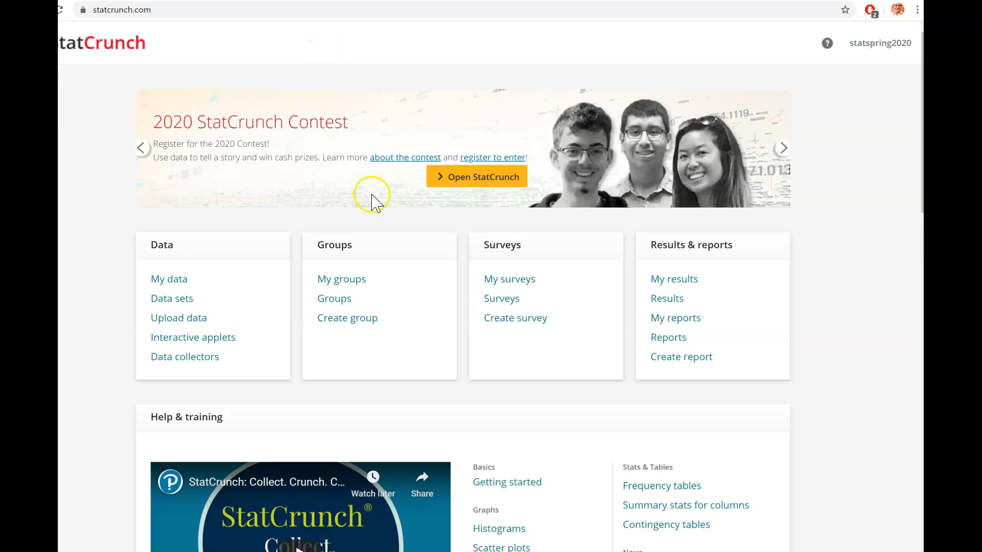
Create a survey named "Math 119X Survey" with the default instructions and thank-you message, and save it to add questions
click(510, 322)
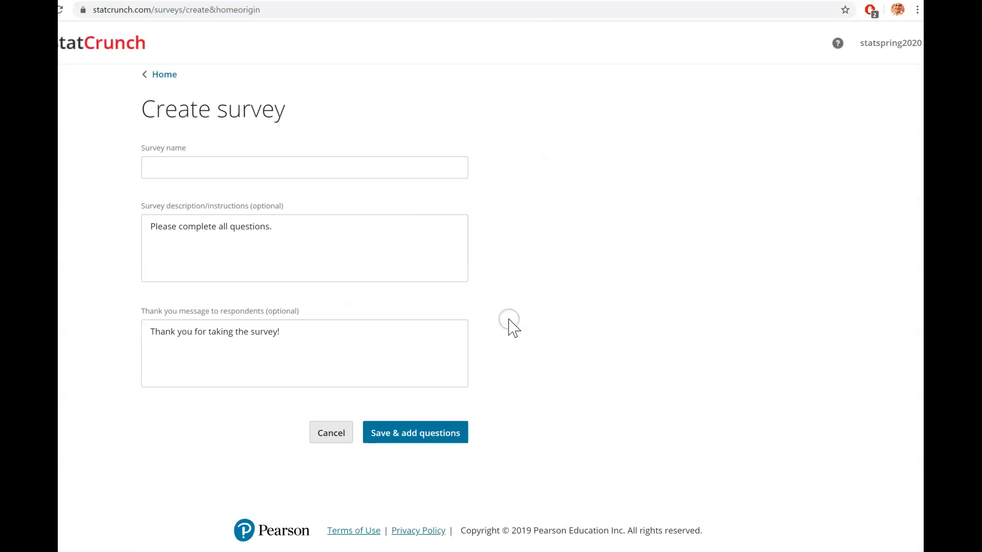
click(372, 167)
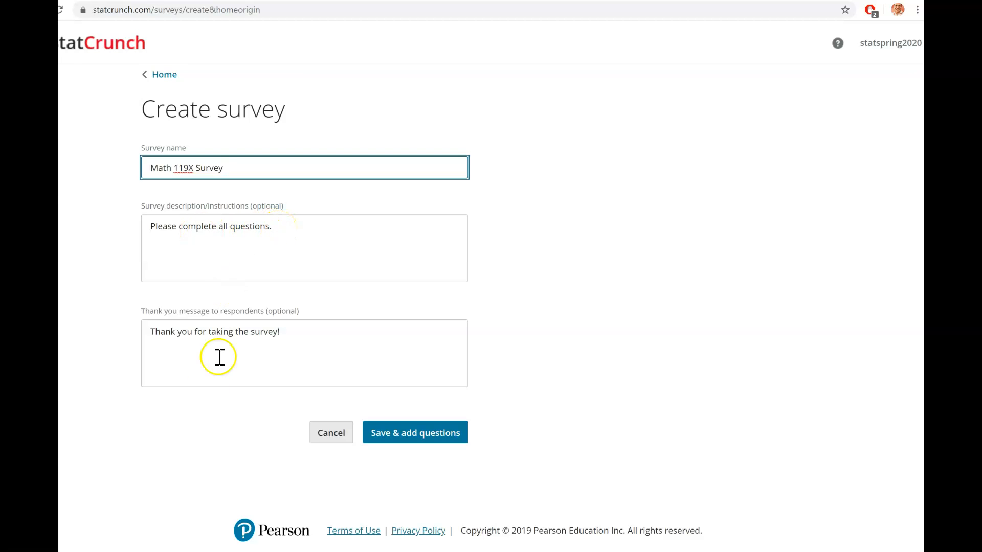
click(403, 438)
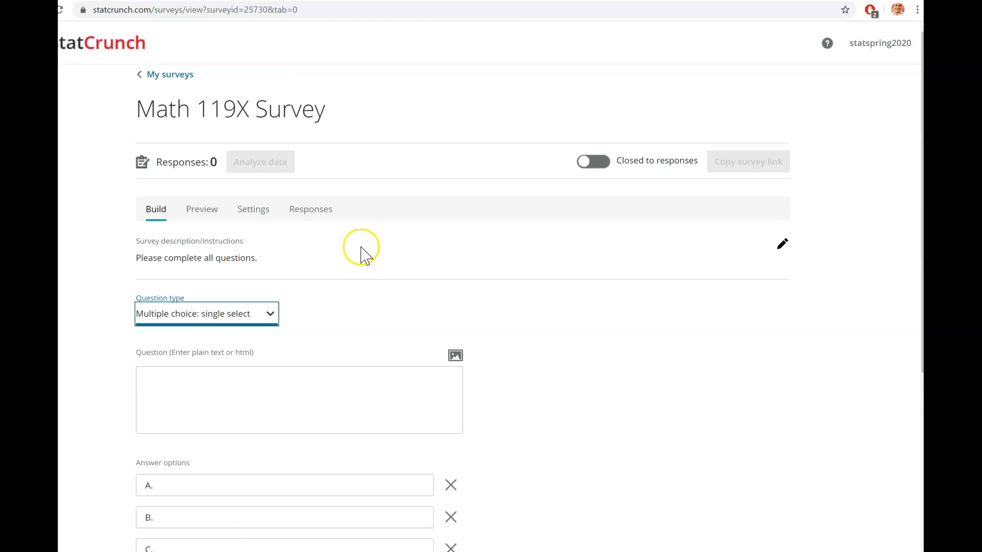
Start a single-select multiple choice question with the text "What is your gender?"
click(604, 329)
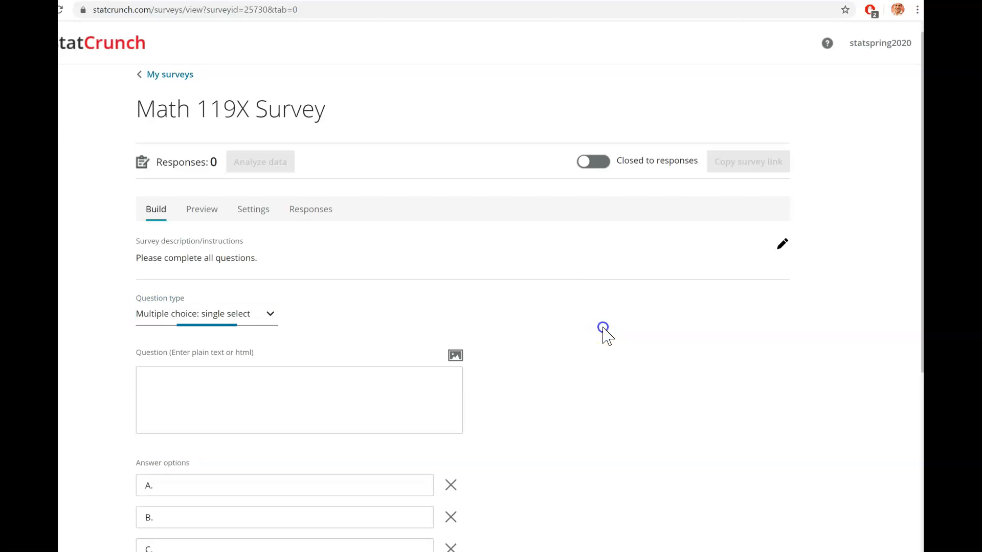
scroll(603, 330, down, 2)
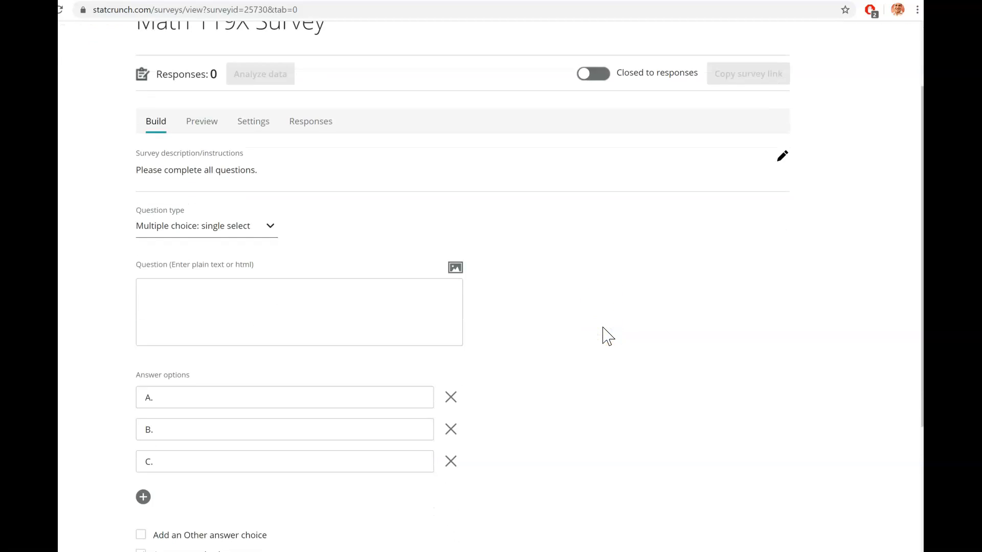
click(379, 180)
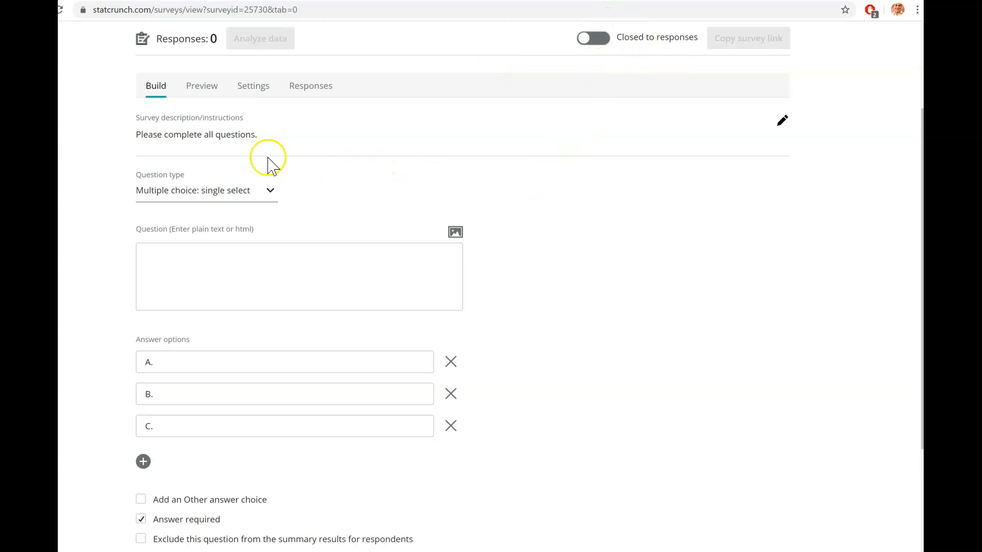
click(227, 192)
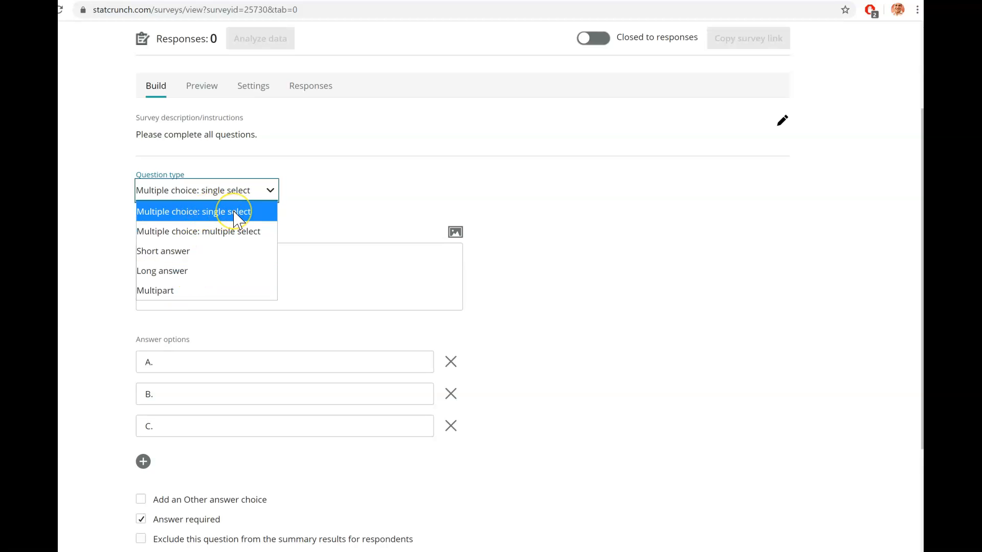
click(203, 215)
click(218, 261)
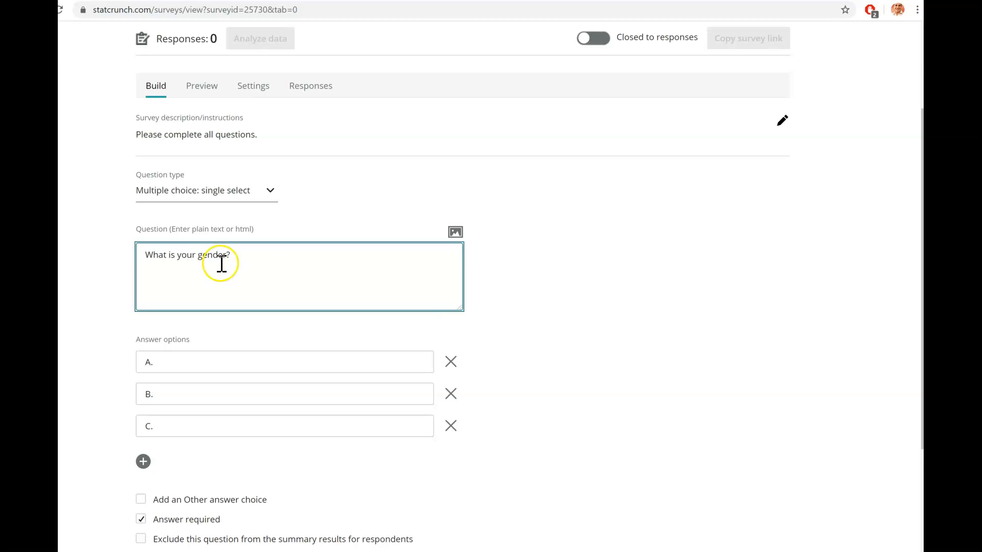
Enter Male, Female and Other as answer options A, B and C of the gender question
click(592, 354)
scroll(593, 352, down, 1)
scroll(596, 356, down, 3)
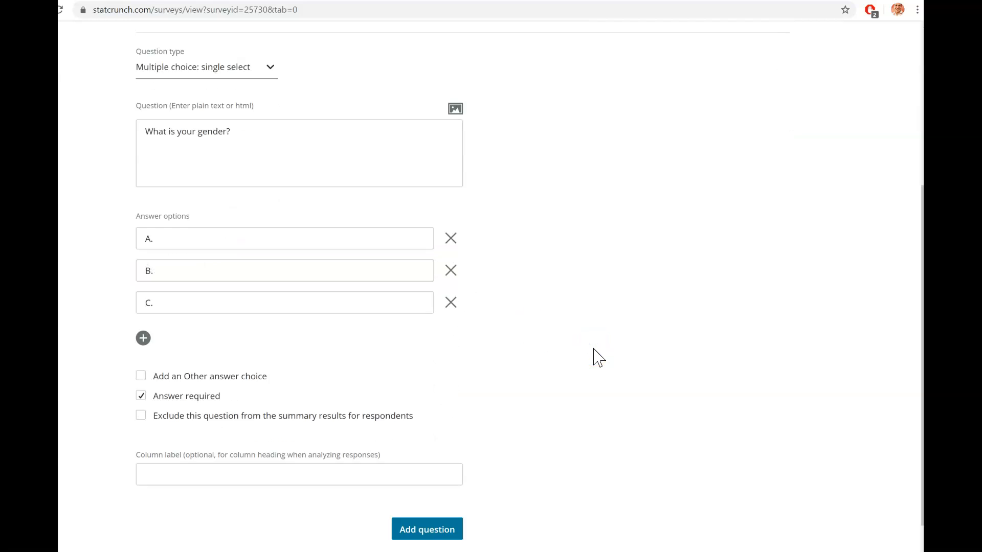
click(287, 187)
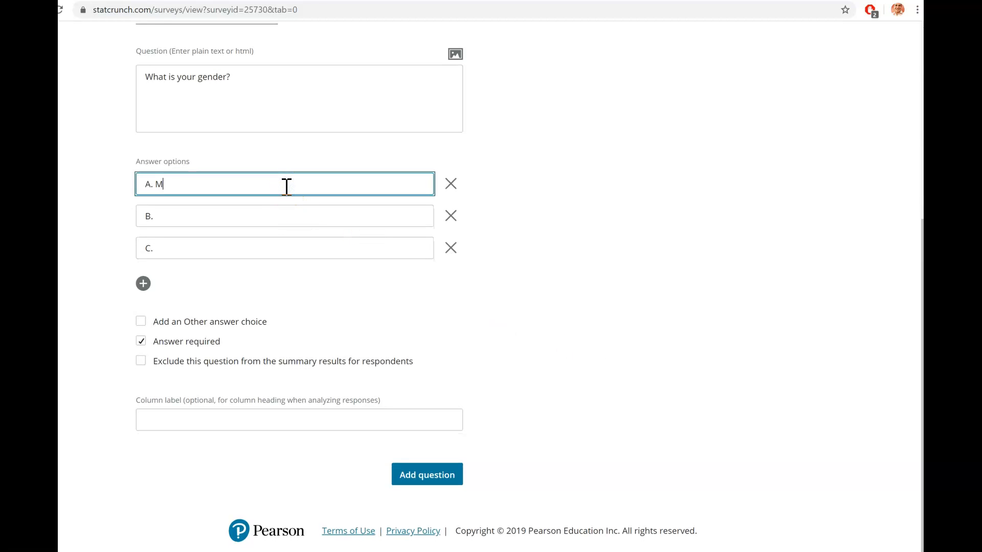
key(Tab)
click(270, 221)
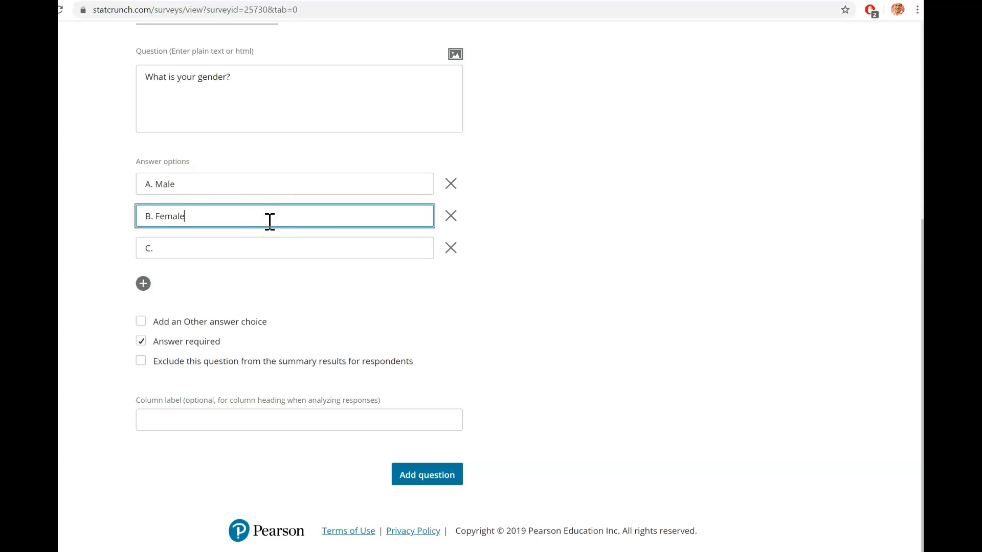
click(249, 248)
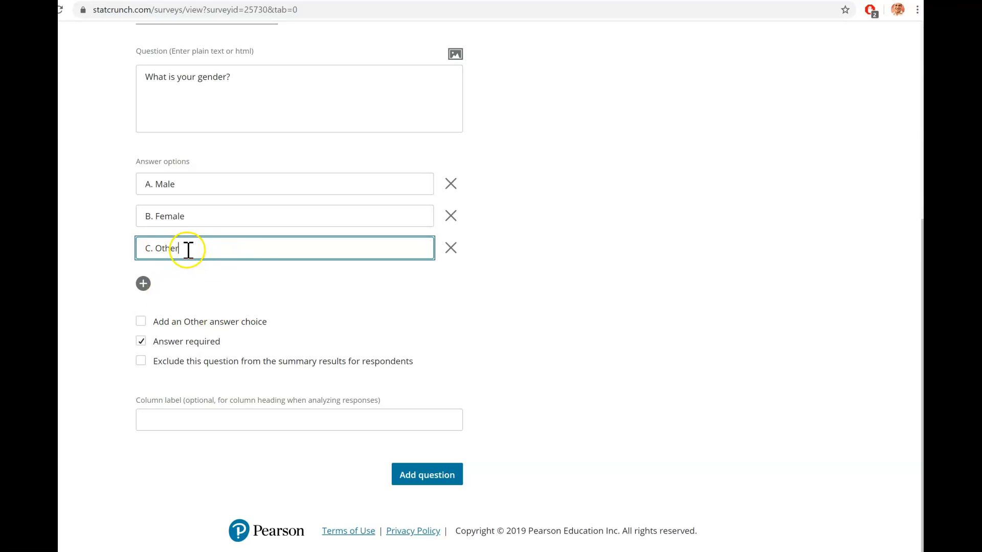
Remove answer option C and enable the built-in Other answer choice instead
click(451, 250)
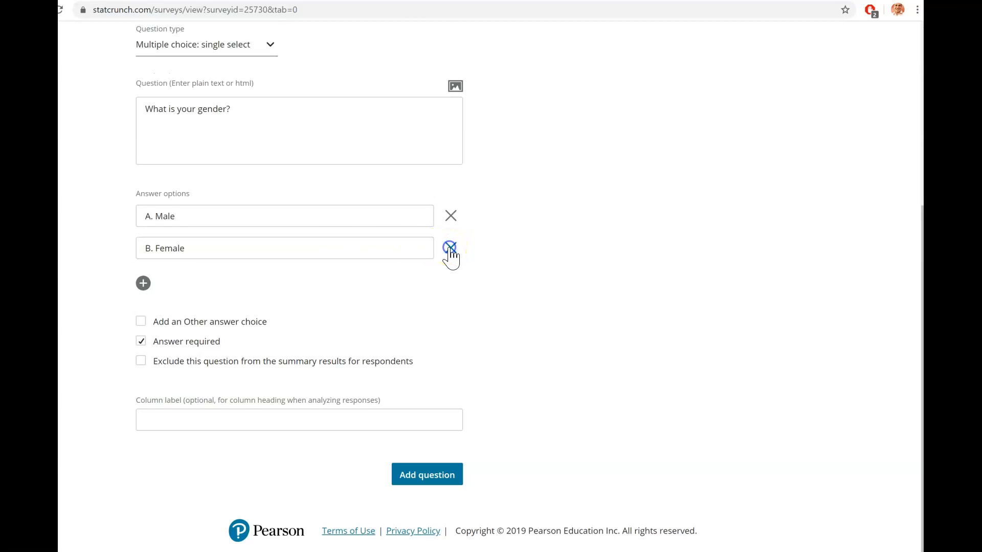
click(141, 321)
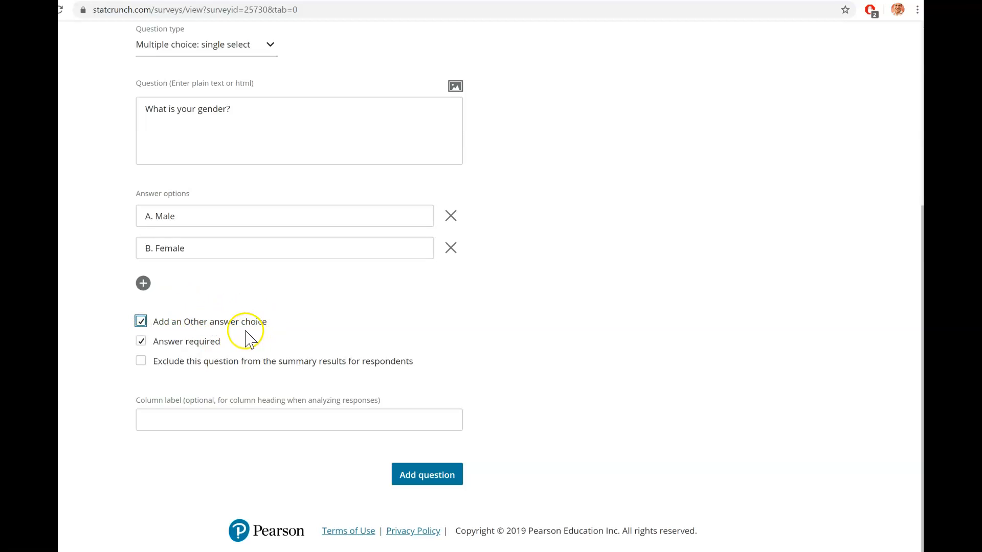
click(568, 383)
Set the gender question's column label to "Gender" and add the question to the survey
click(207, 419)
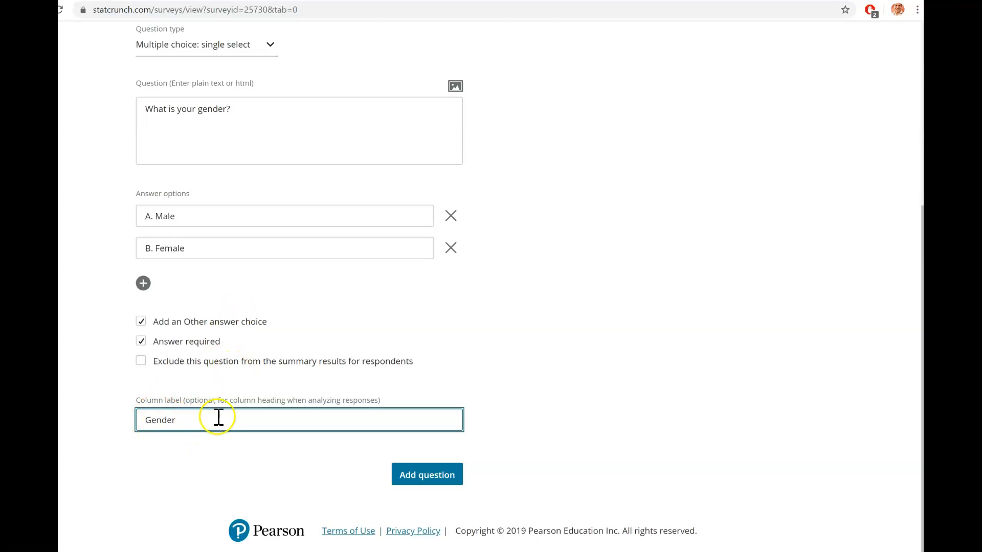
click(435, 475)
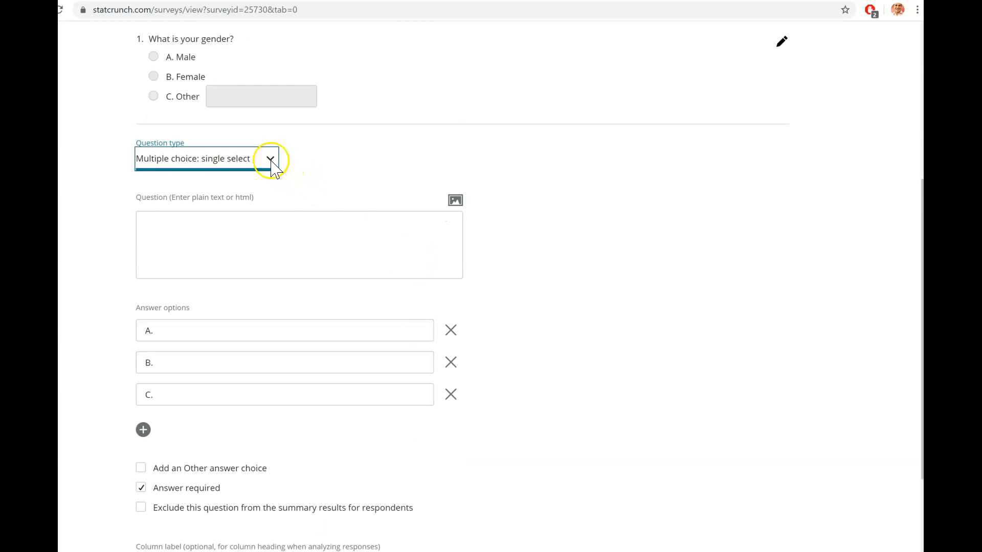
click(604, 224)
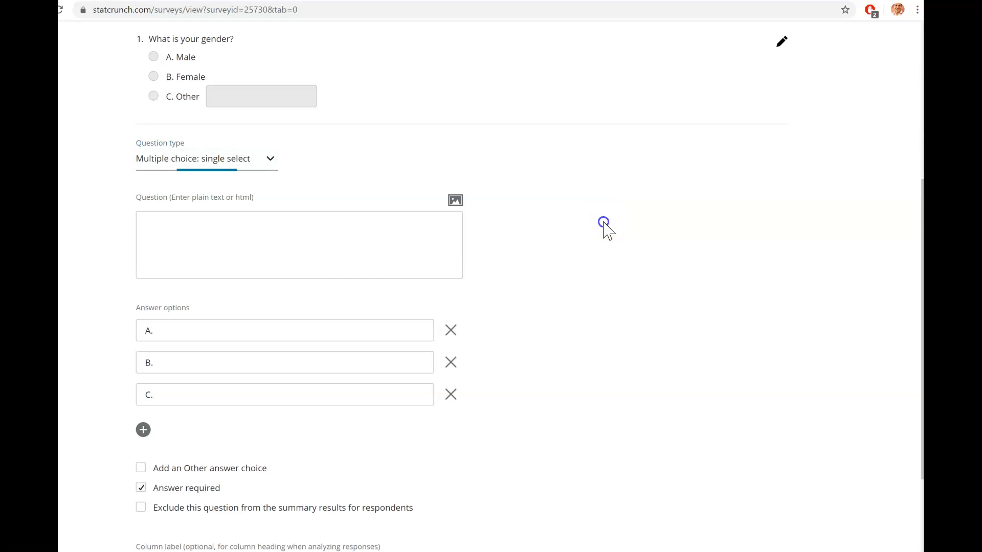
scroll(605, 227, up, 3)
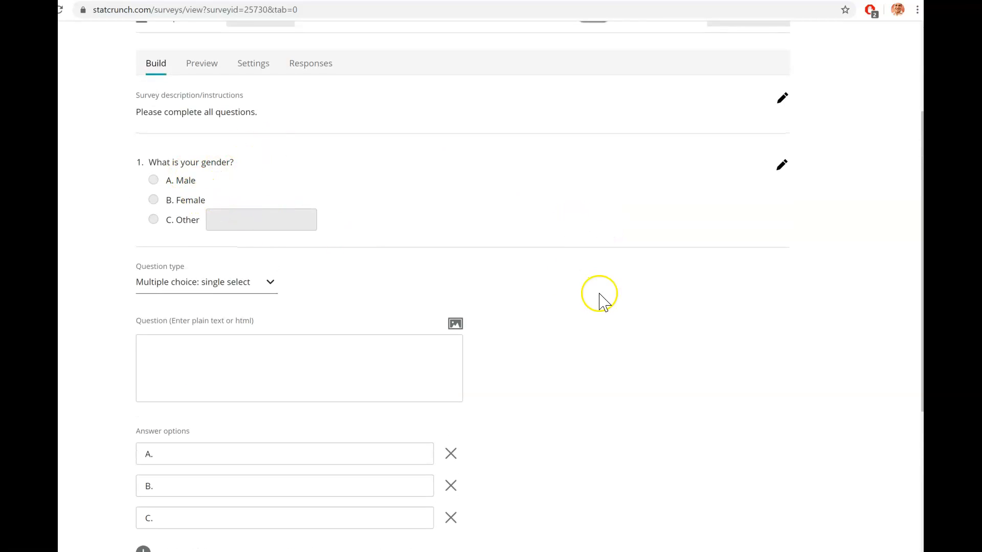
click(580, 321)
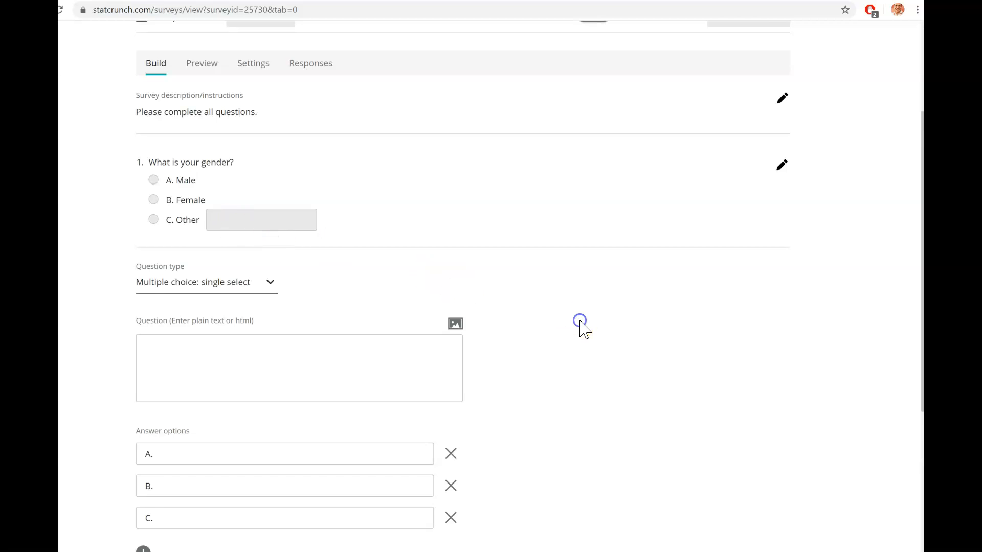
Set up a short answer question asking "What is your age?" that only accepts numeric input
scroll(582, 327, down, 1)
click(232, 236)
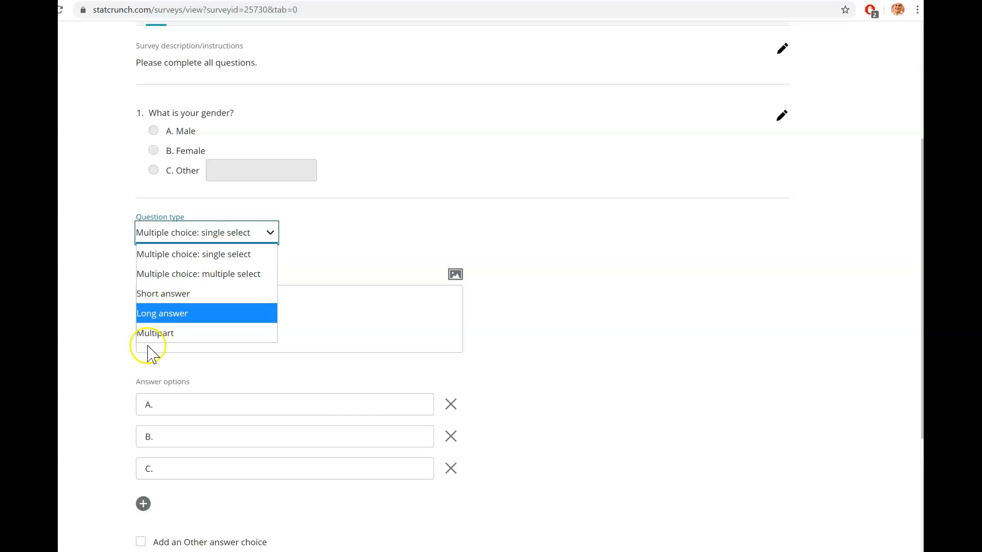
click(253, 240)
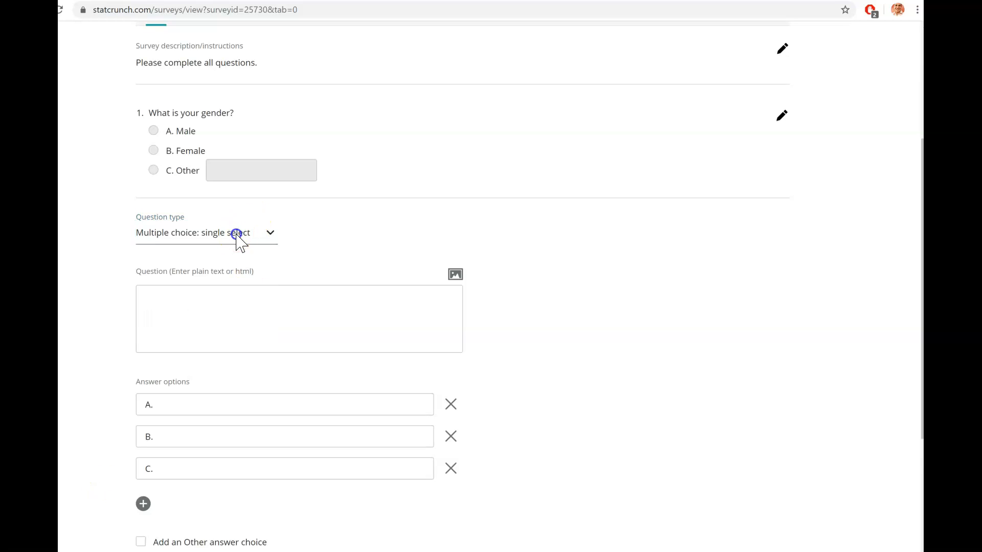
click(237, 239)
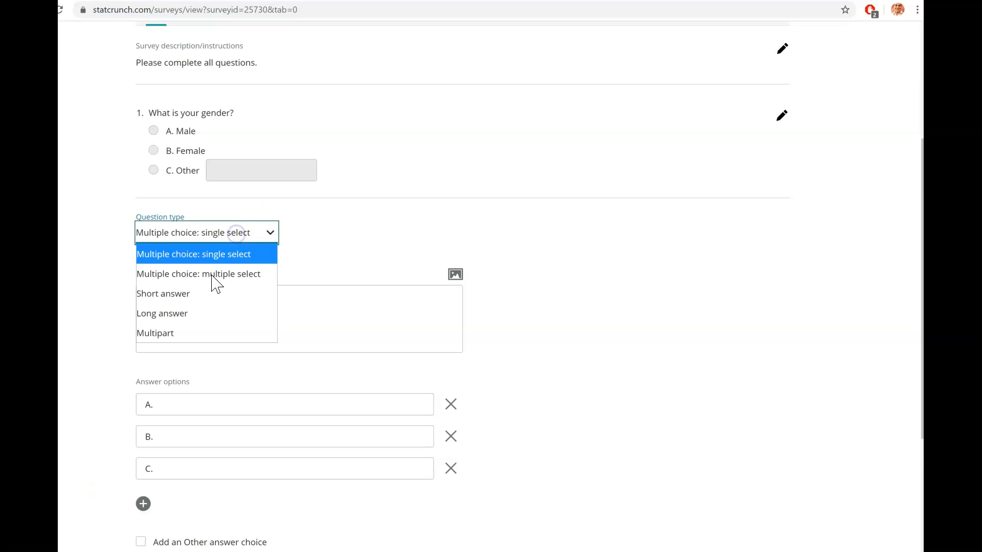
click(191, 296)
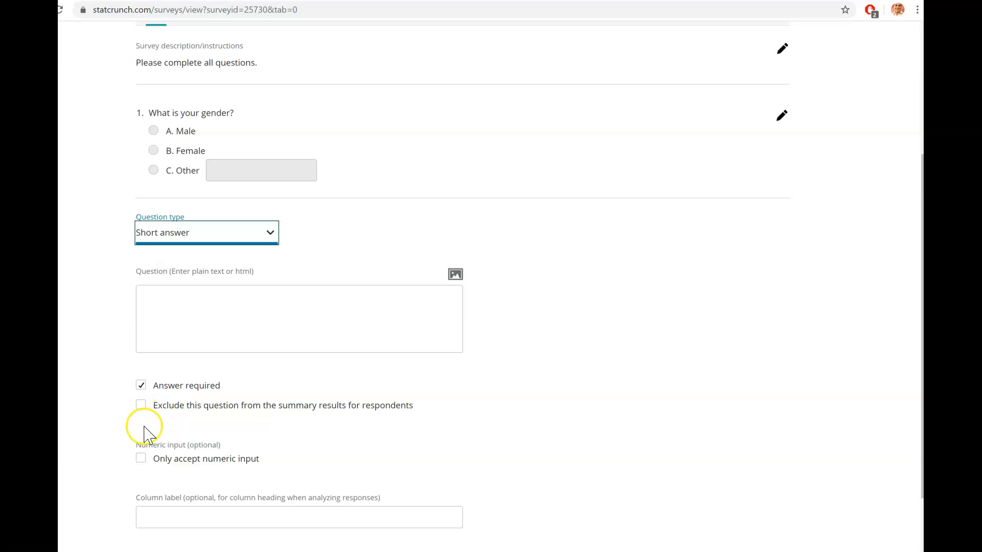
click(141, 459)
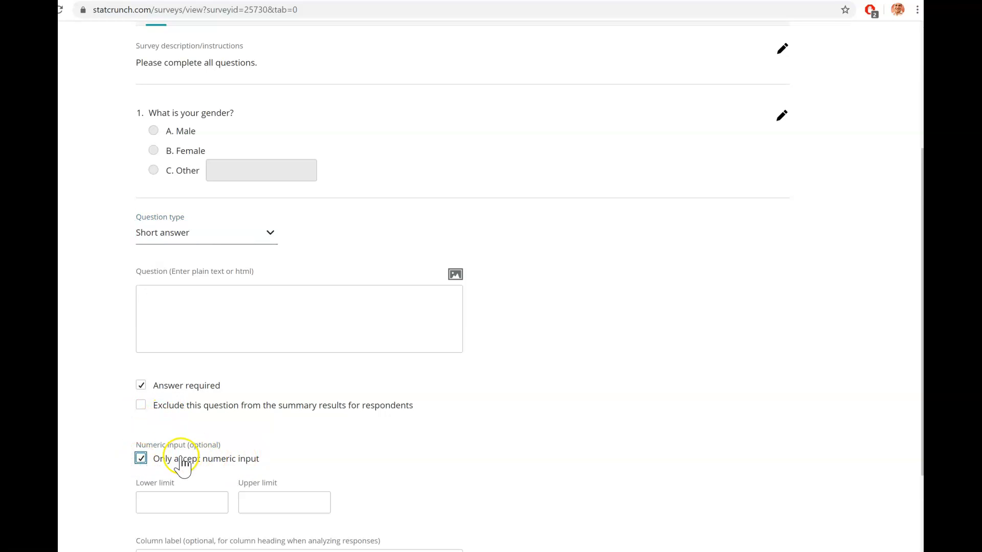
click(229, 320)
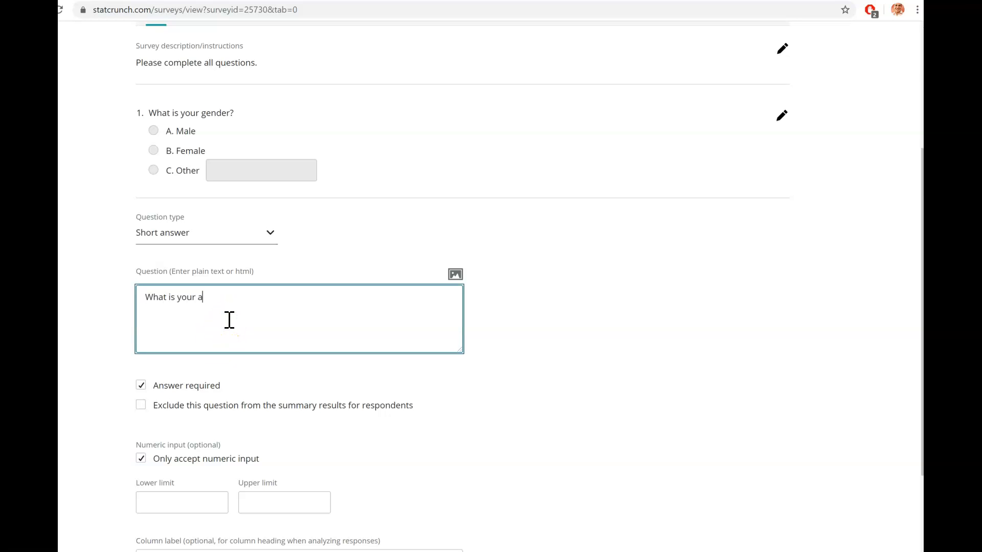
click(532, 318)
Limit the age question's numeric input to a lower limit of 18 and an upper limit of 110
scroll(536, 320, down, 2)
scroll(533, 320, down, 2)
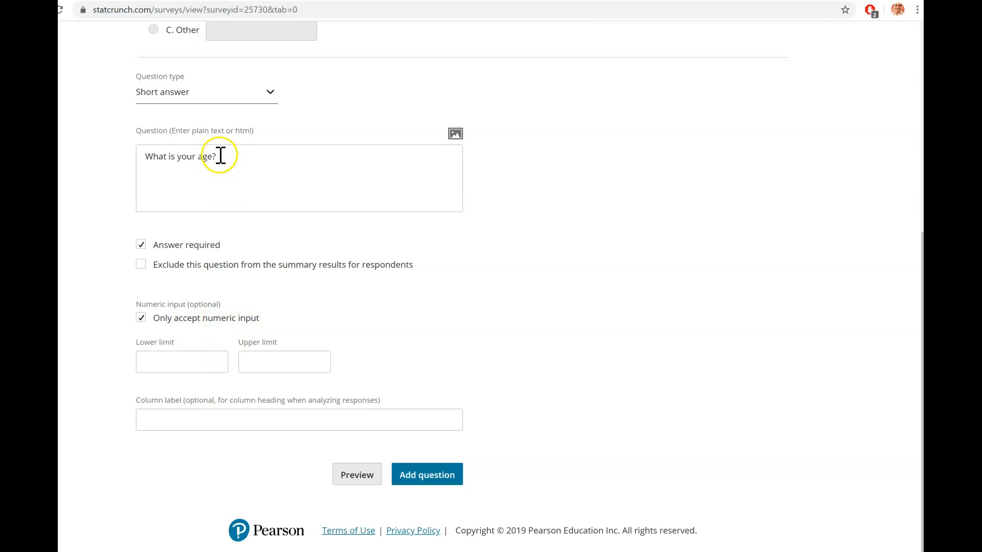
click(189, 364)
text(0)
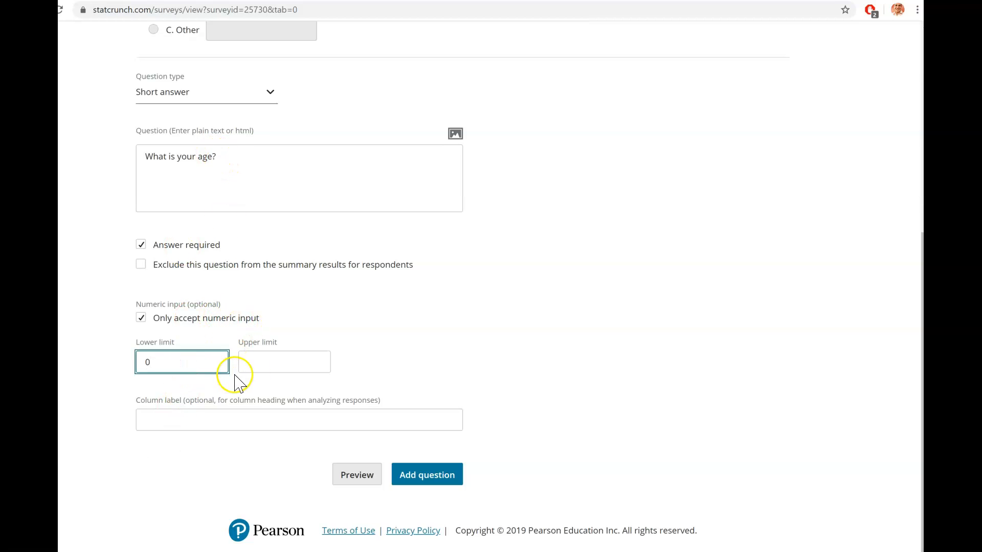
click(274, 361)
text(110)
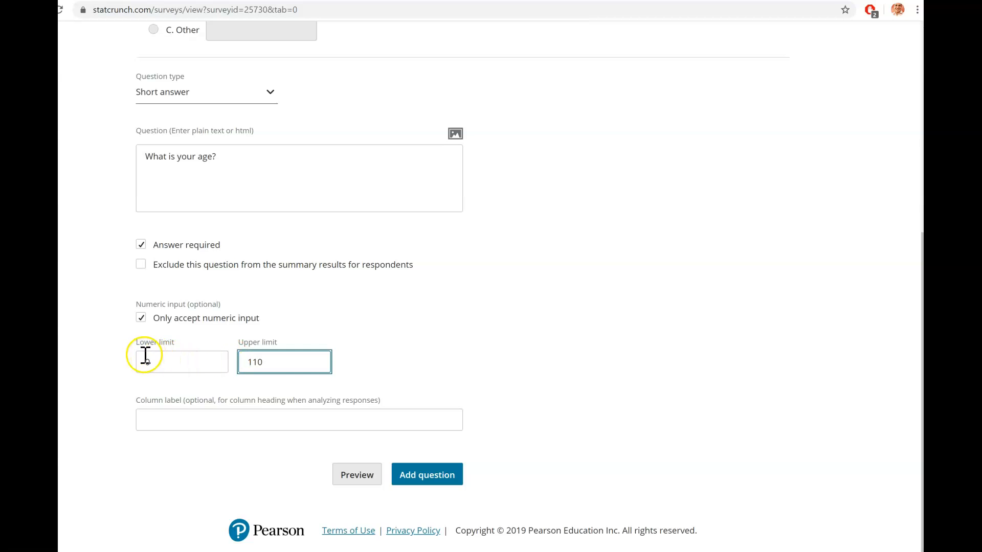
click(184, 364)
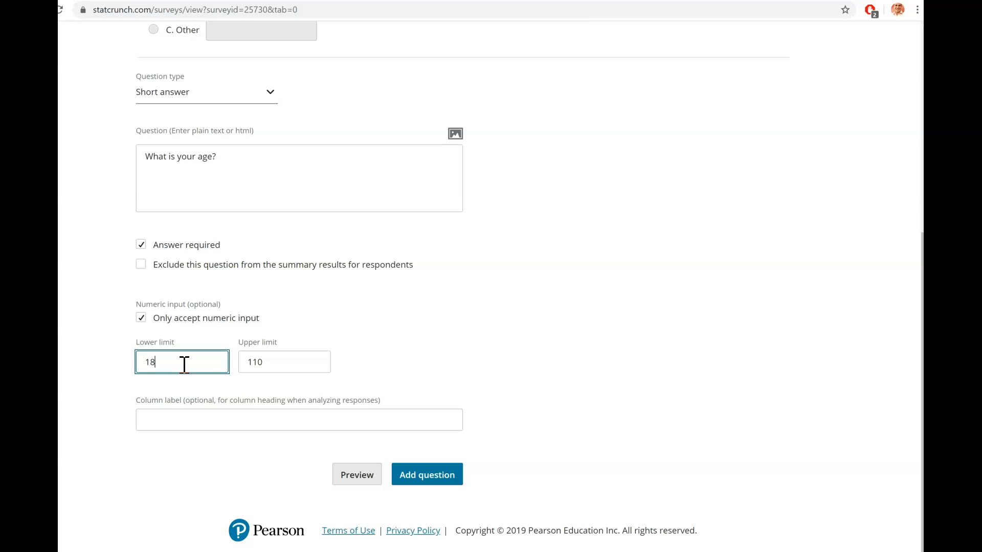
Enter a column label for the age question and add the question to the survey
click(223, 417)
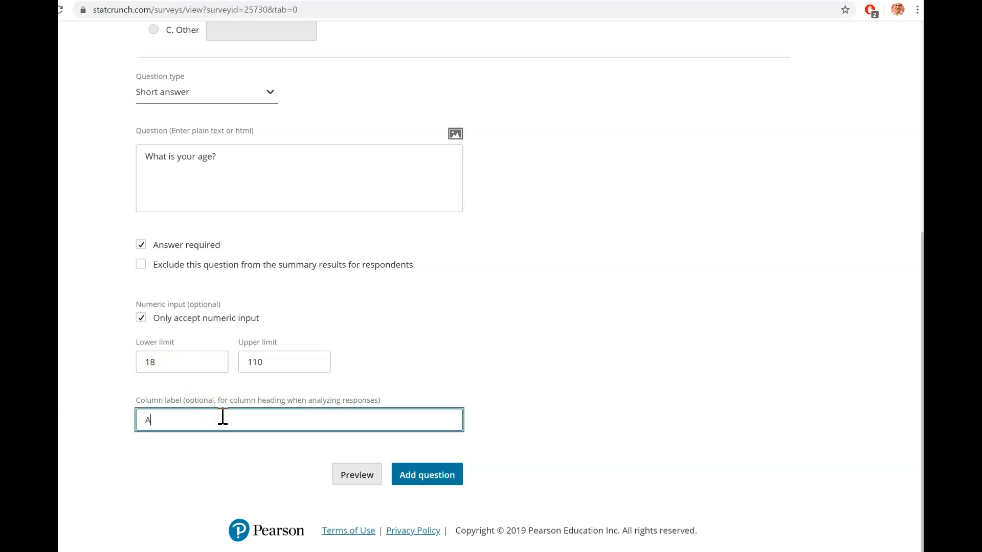
click(419, 470)
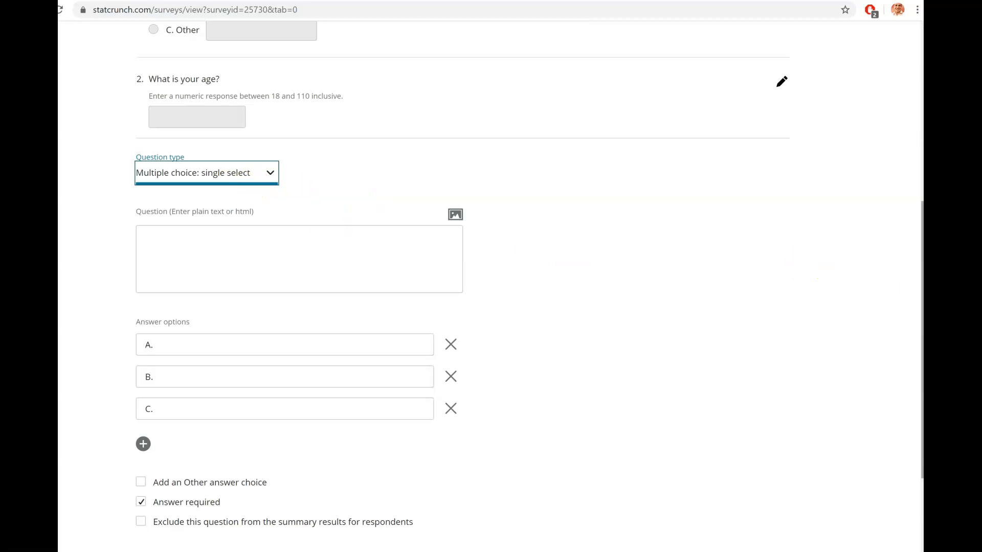
scroll(460, 286, down, 3)
scroll(461, 286, up, 4)
scroll(342, 283, up, 5)
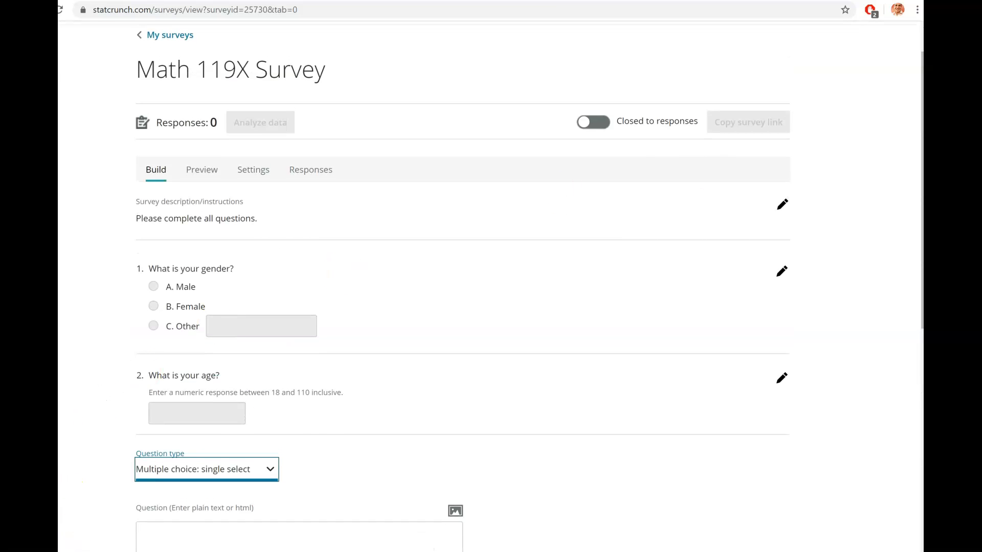
Open the Math 119X Survey to responses and copy its survey link
scroll(533, 139, up, 1)
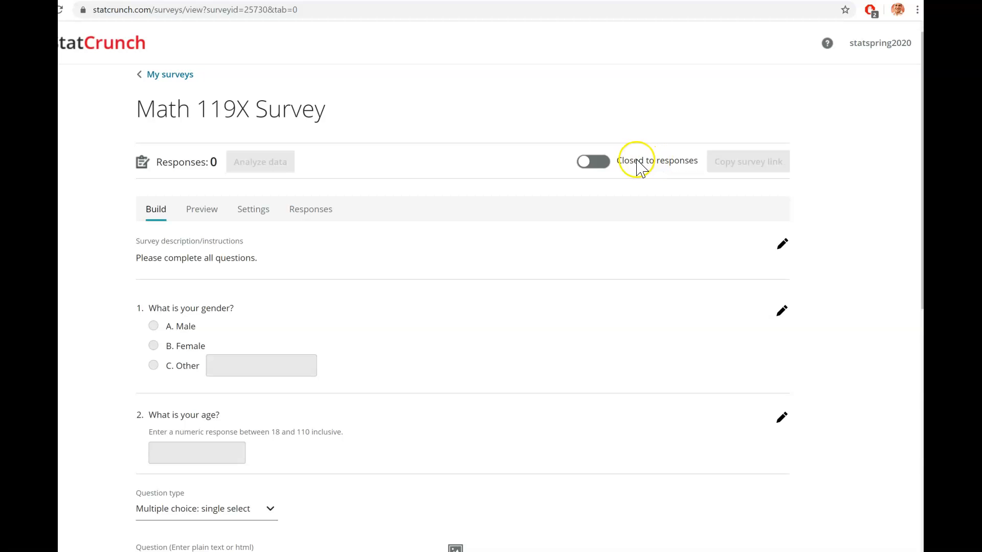
click(596, 169)
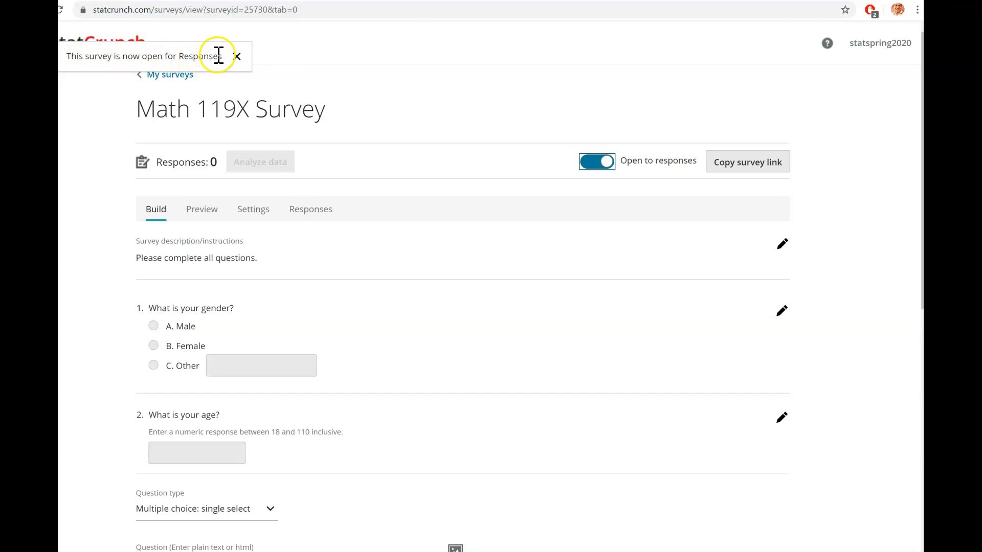
click(237, 58)
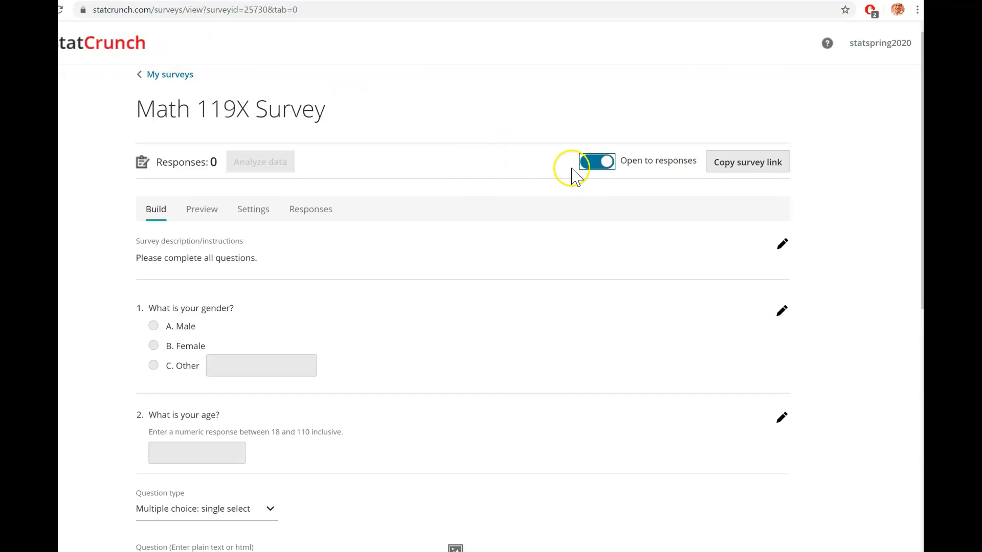
click(740, 169)
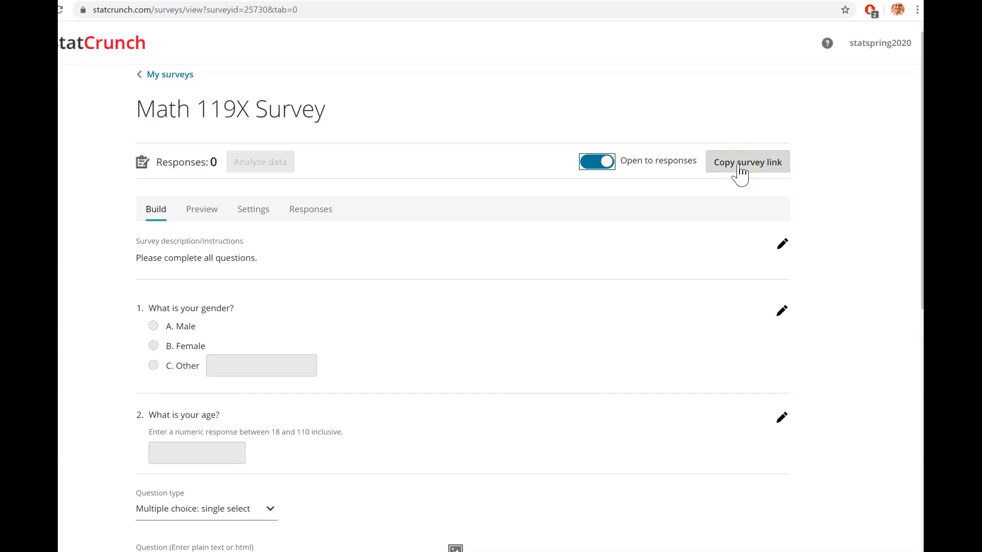
click(740, 169)
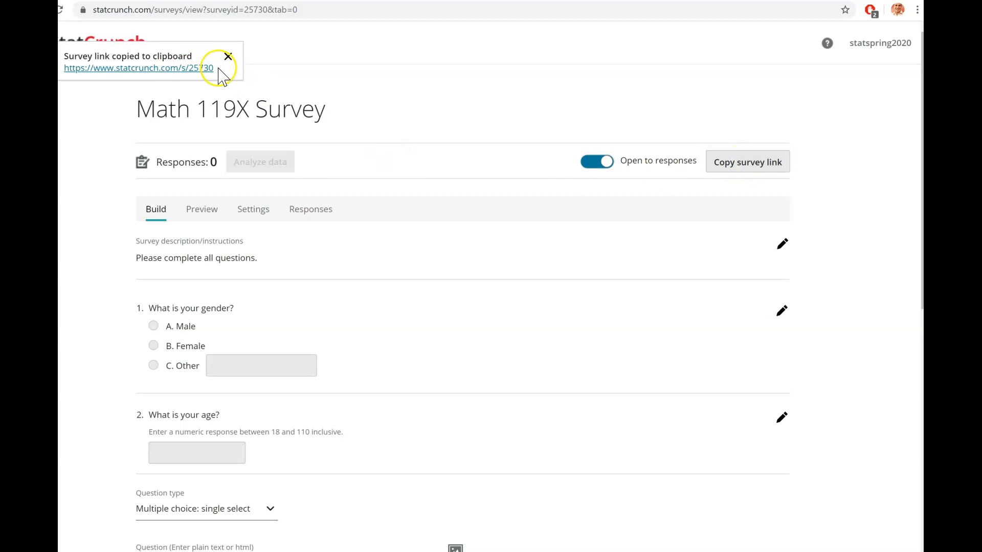
drag(204, 68, 109, 69)
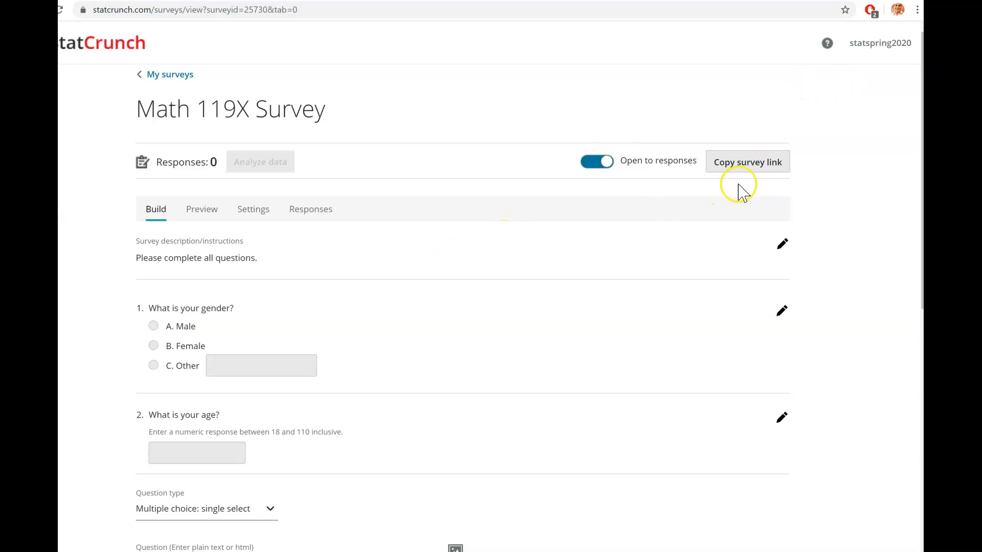
Sign out of the StatCrunch account and open the copied survey link in a new browser tab
click(883, 46)
click(816, 219)
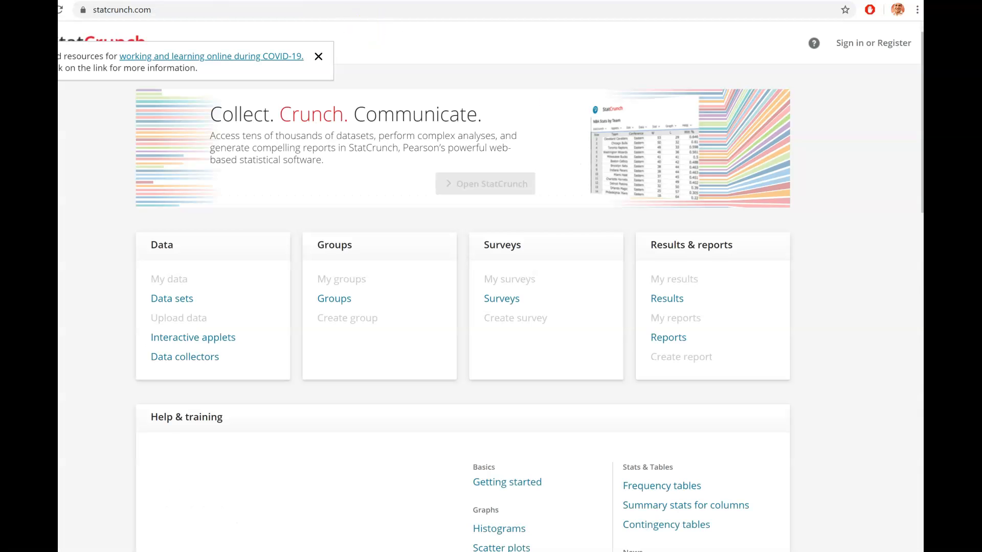
key(ctrl+t)
key(ctrl+v)
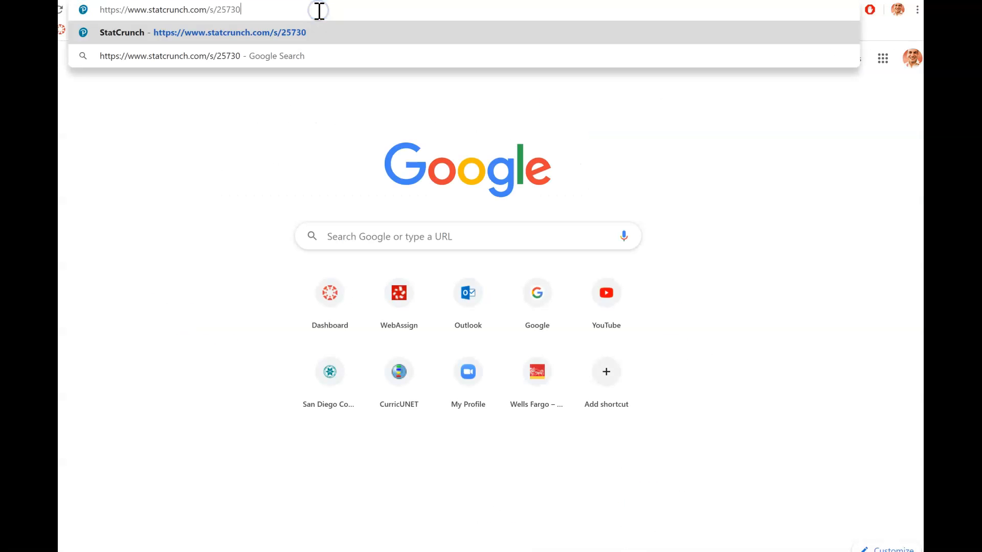
key(Return)
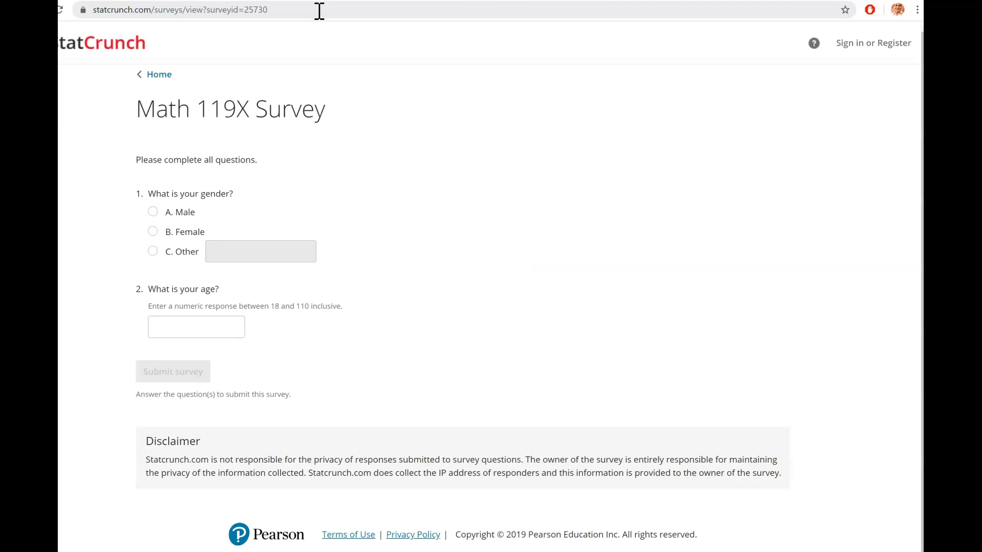
Answer the survey with gender Male and age 21, and submit it
click(154, 232)
click(195, 327)
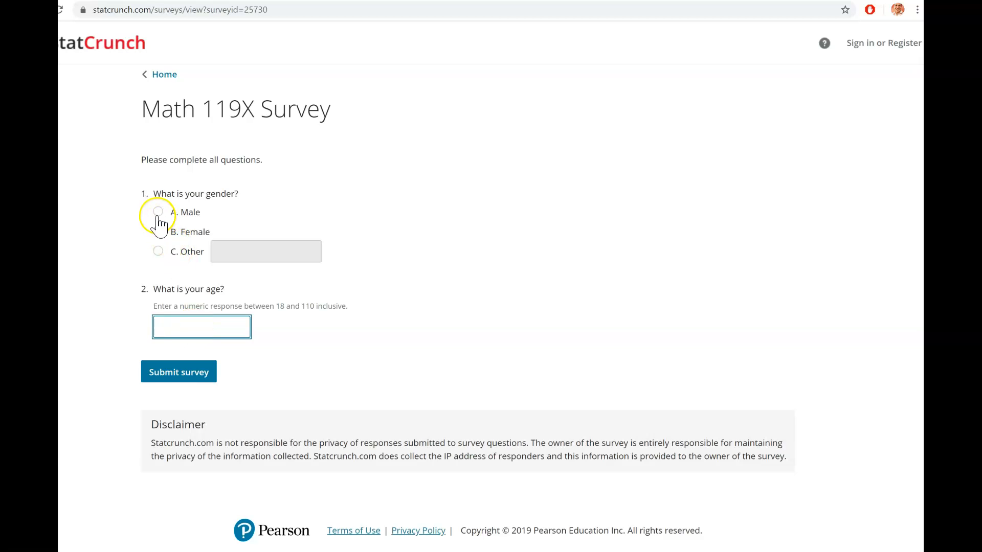
click(159, 217)
click(210, 332)
click(189, 374)
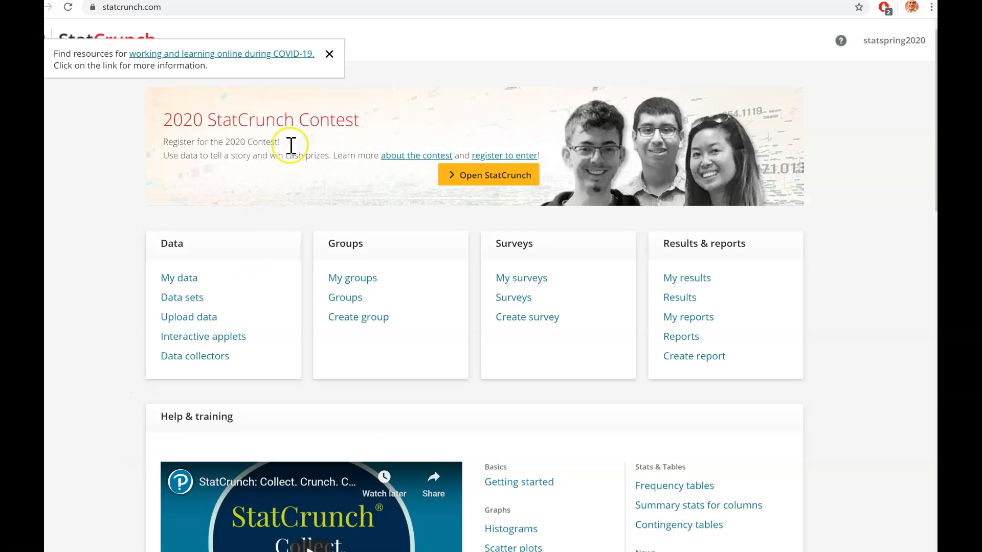
Open the Math 119X Survey from the account's own surveys and load its responses for analysis, checking the Gender and Age entries
click(536, 280)
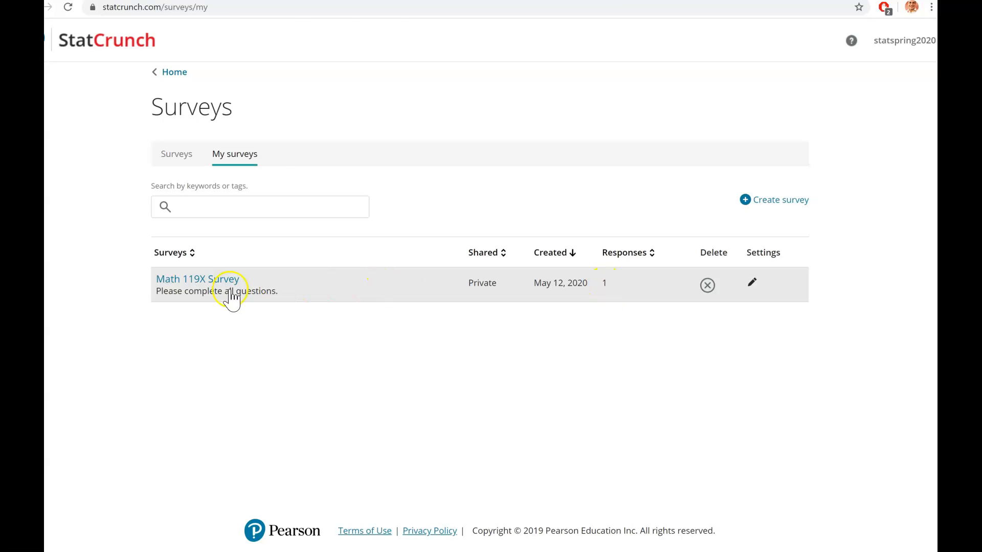
click(207, 285)
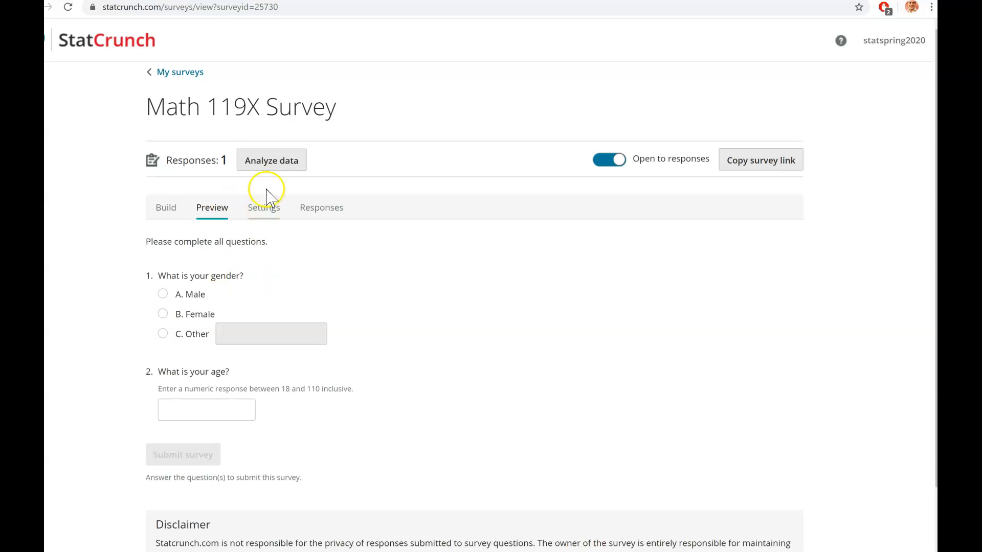
click(279, 163)
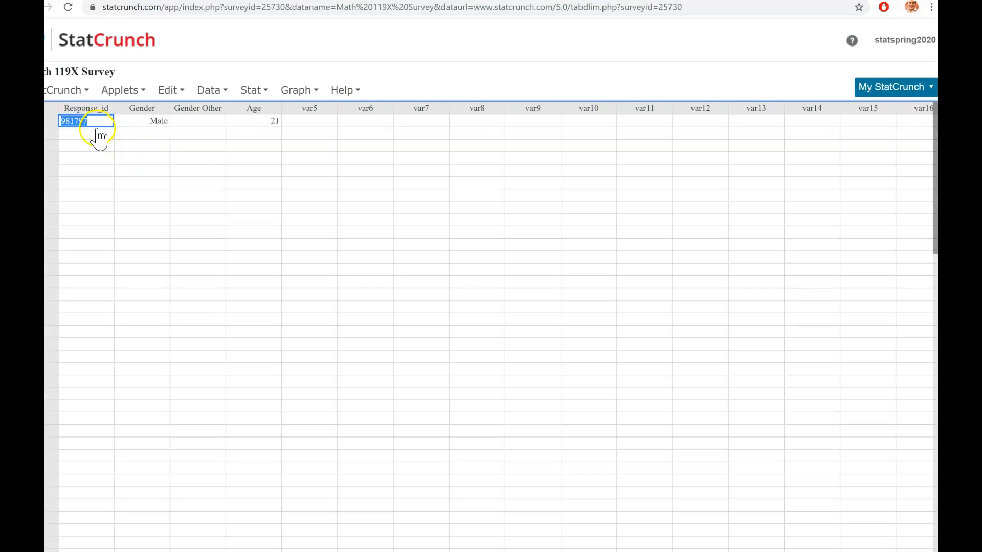
click(156, 121)
click(268, 121)
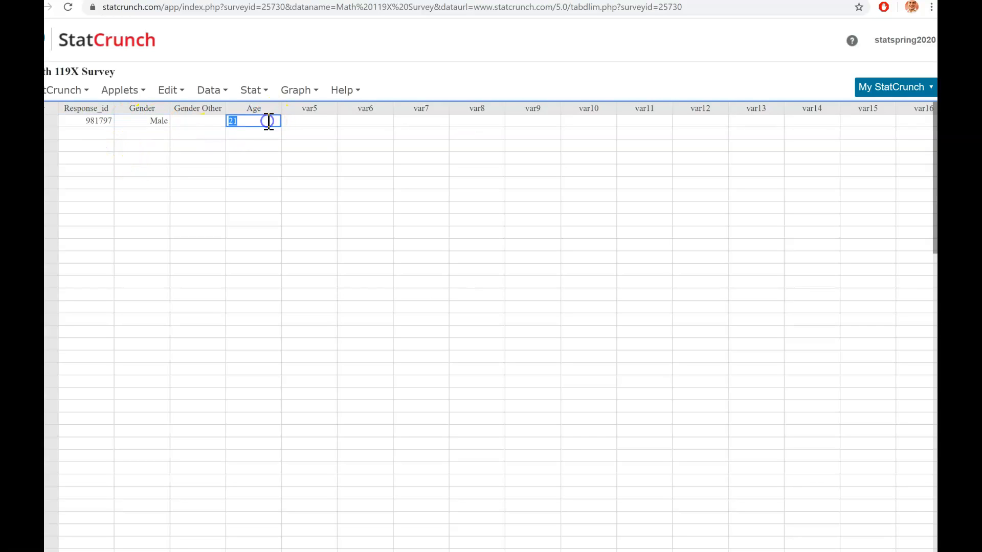